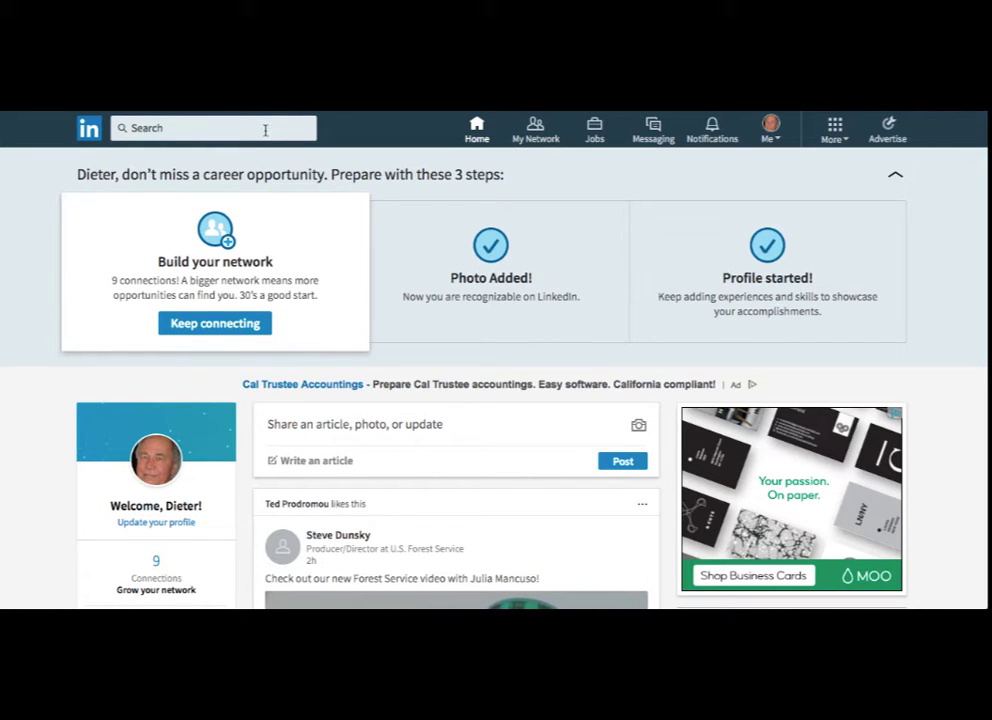
# Search for "accountant" and show people with the title Accountant
pyautogui.click(265, 131)
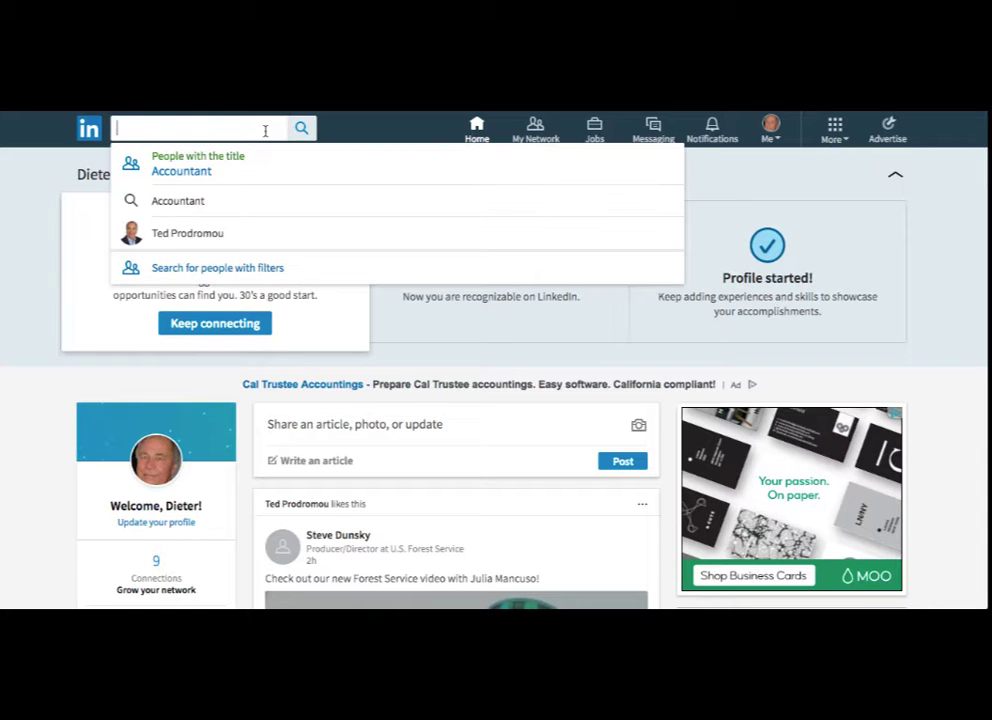
pyautogui.write('accountant')
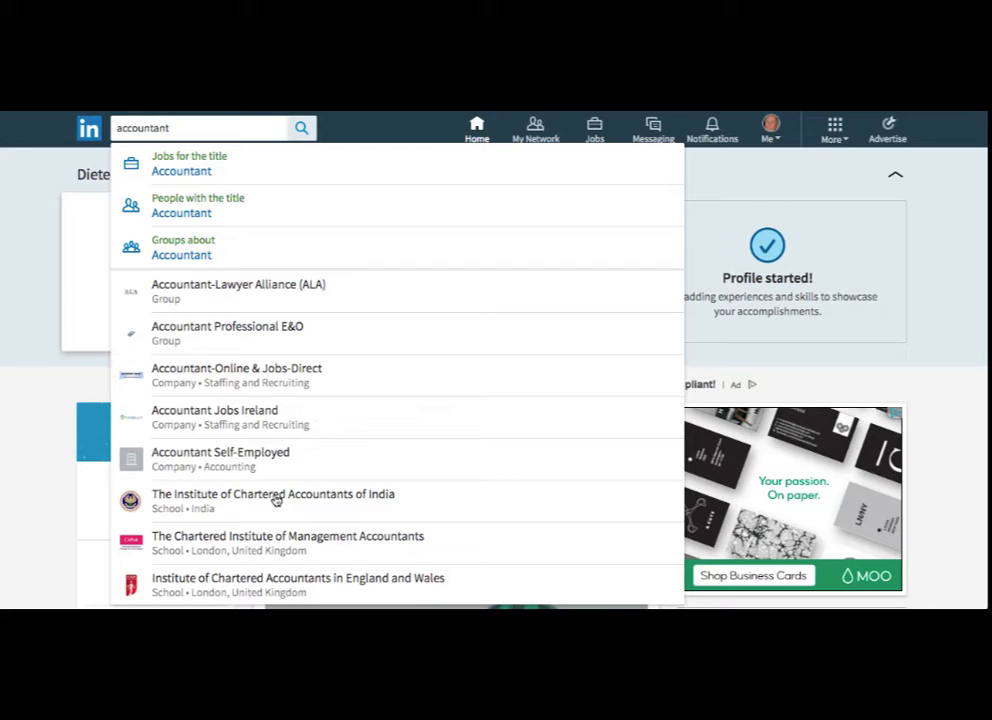
pyautogui.click(186, 208)
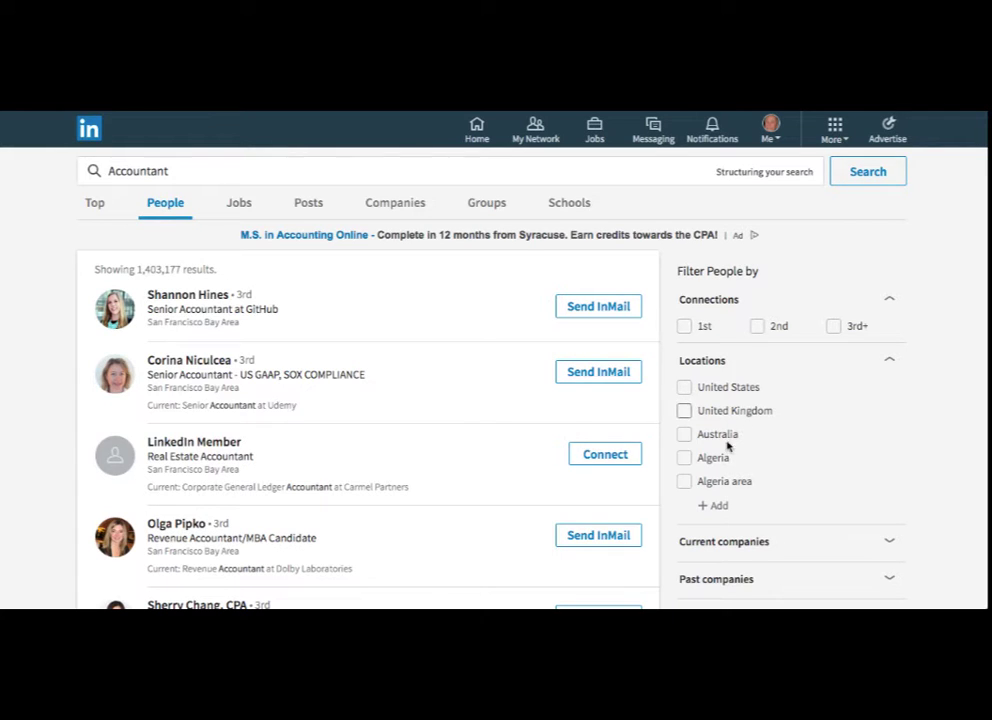
# Collapse the Locations and Nonprofit interests groups in the people filters
pyautogui.click(887, 361)
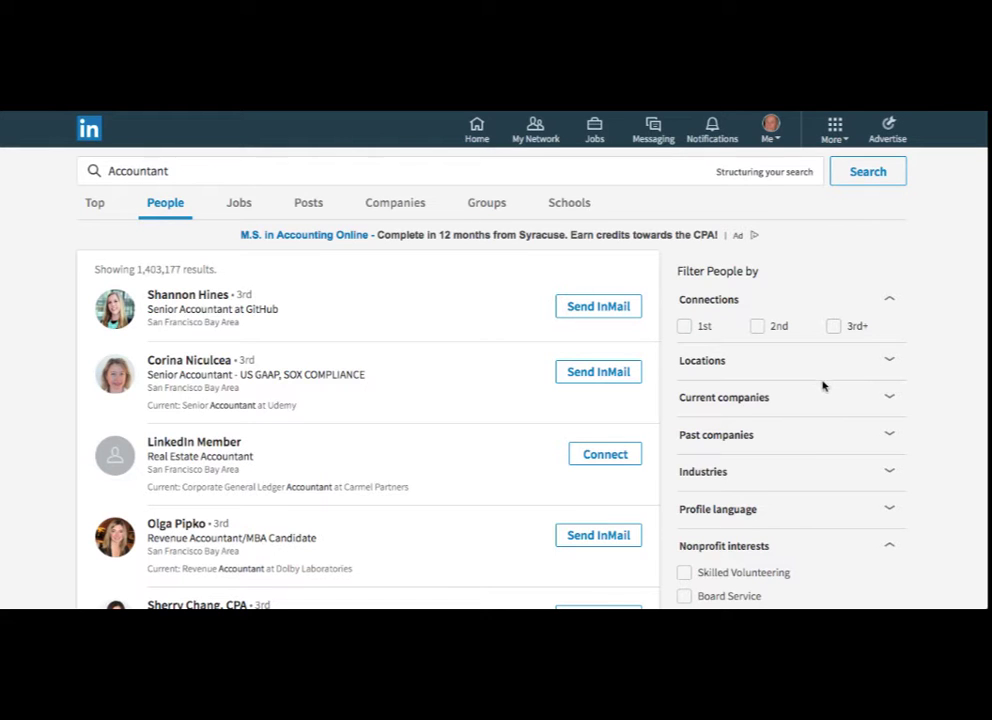
pyautogui.scroll(-1, 803, 485)
pyautogui.scroll(1, 803, 485)
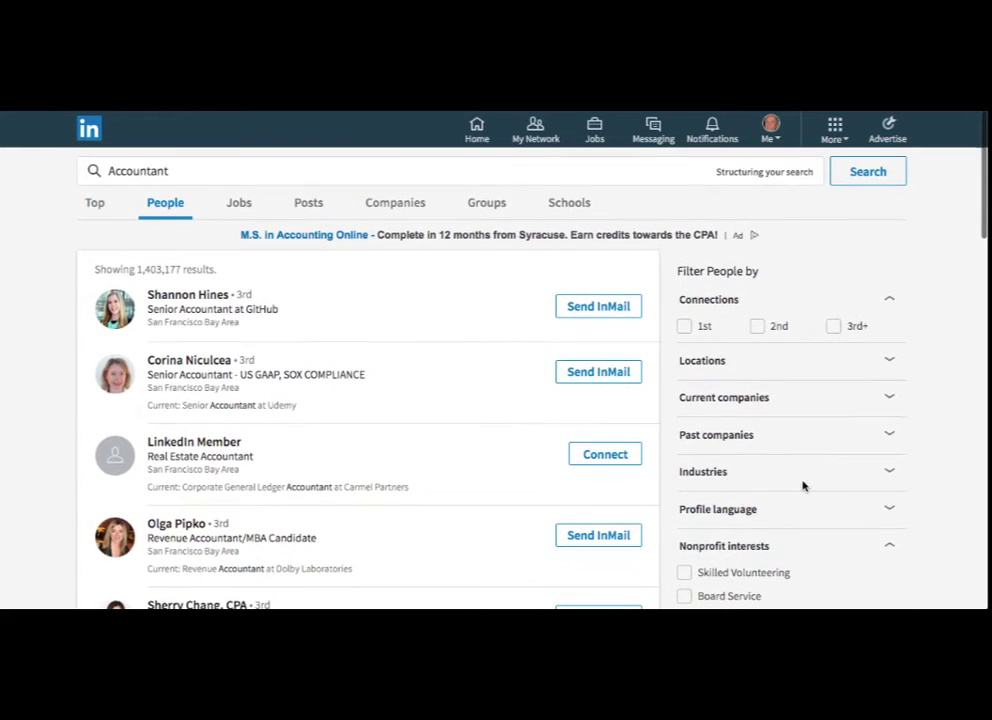
pyautogui.click(888, 546)
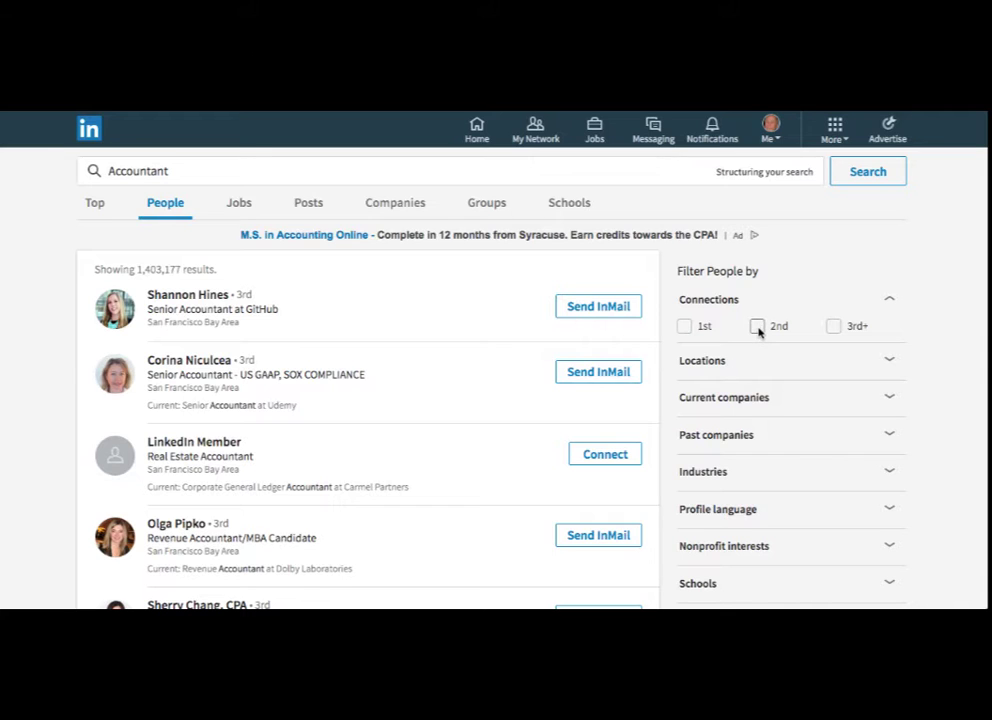
# Expand the Locations filter group and limit the people results to the United States
pyautogui.scroll(-1, 757, 360)
pyautogui.click(887, 341)
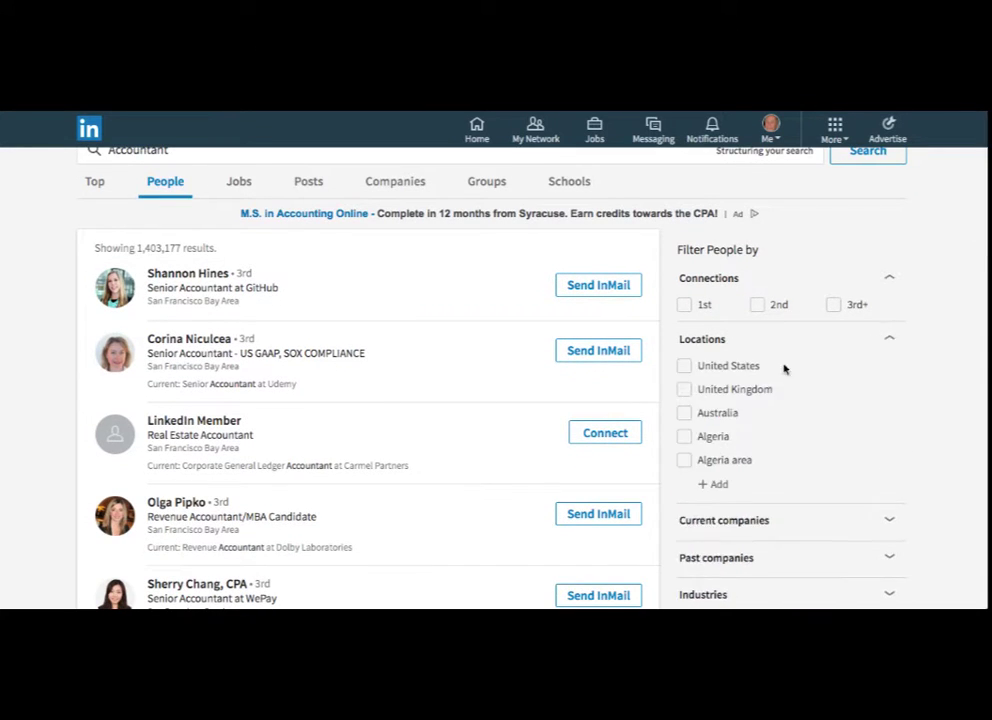
pyautogui.click(684, 366)
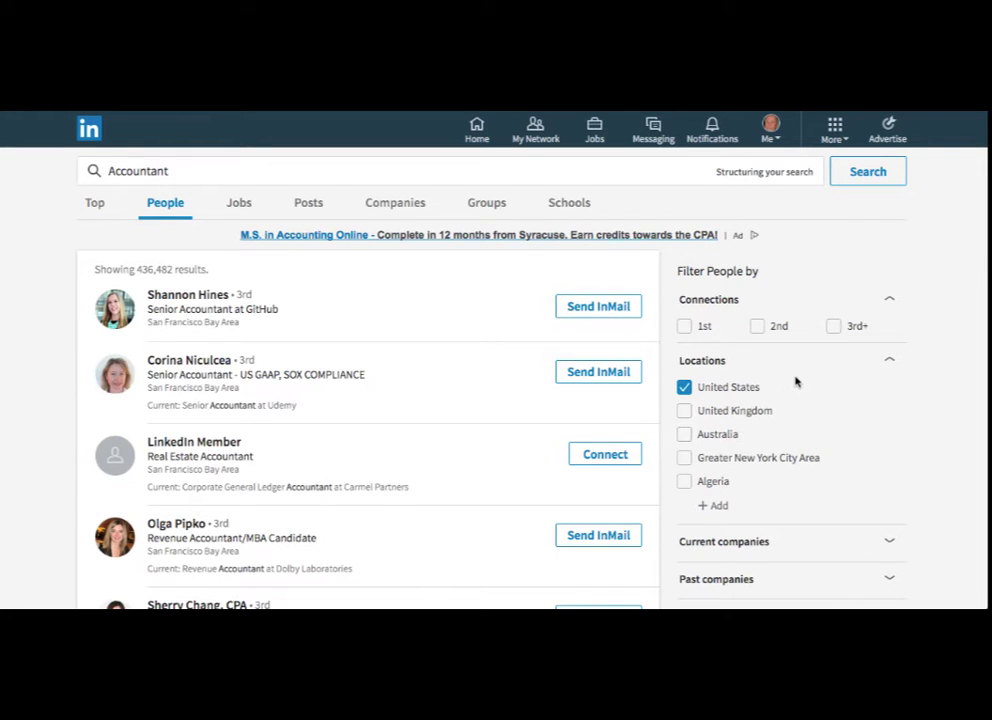
# Expand the Current companies filter and browse the company suggestions for "a", then dismiss them without adding one
pyautogui.scroll(-1, 797, 381)
pyautogui.scroll(-1, 797, 381)
pyautogui.scroll(-3, 797, 381)
pyautogui.click(814, 308)
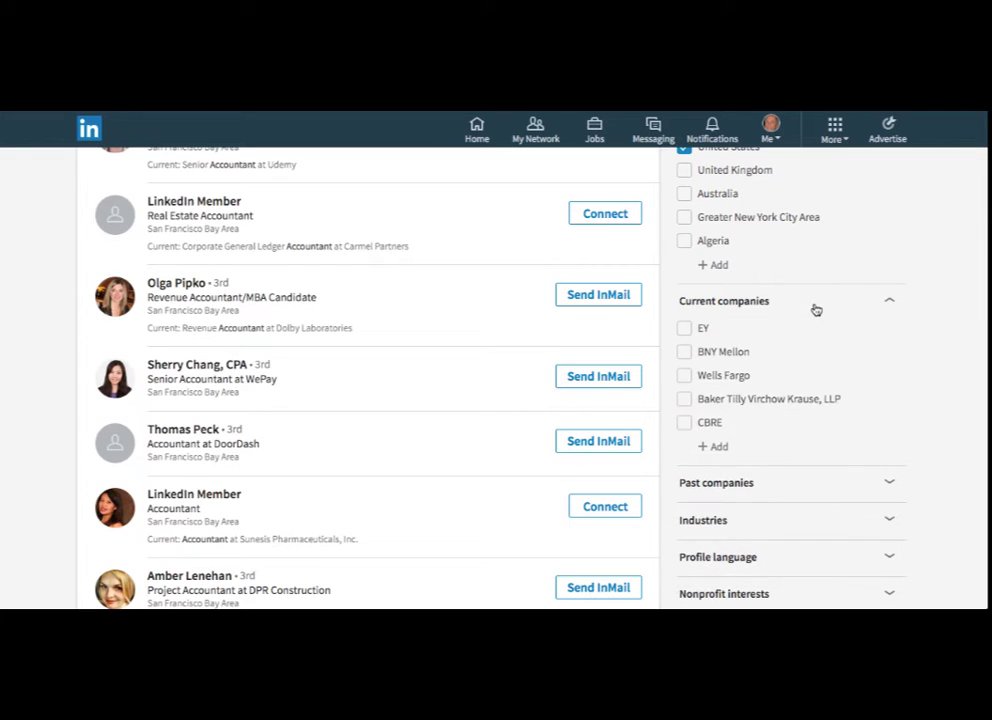
pyautogui.click(719, 447)
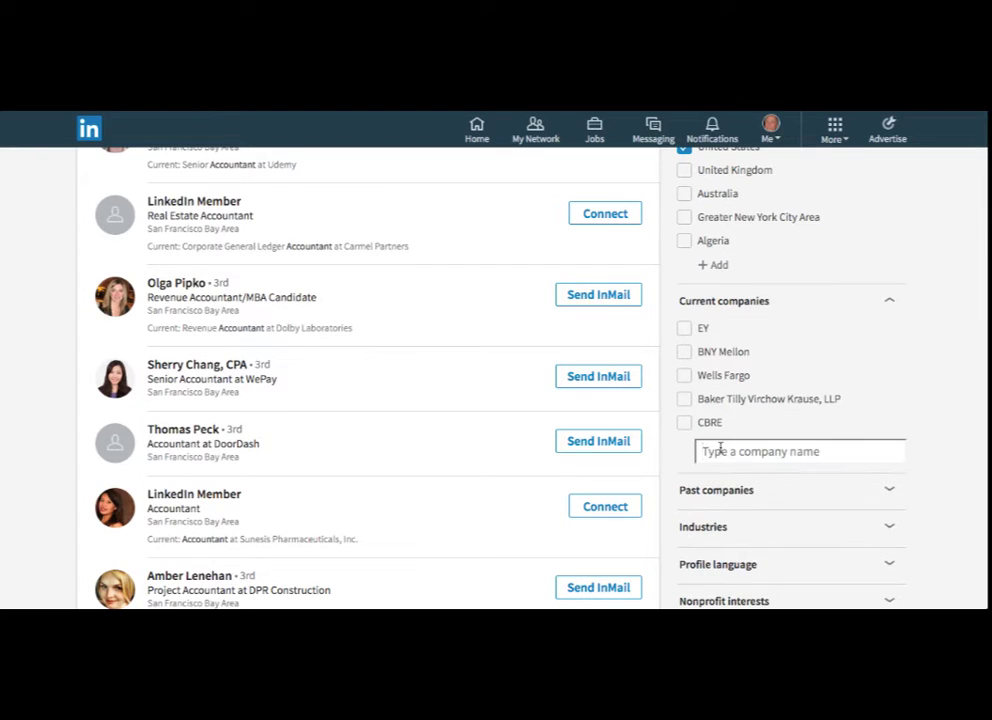
pyautogui.write('a')
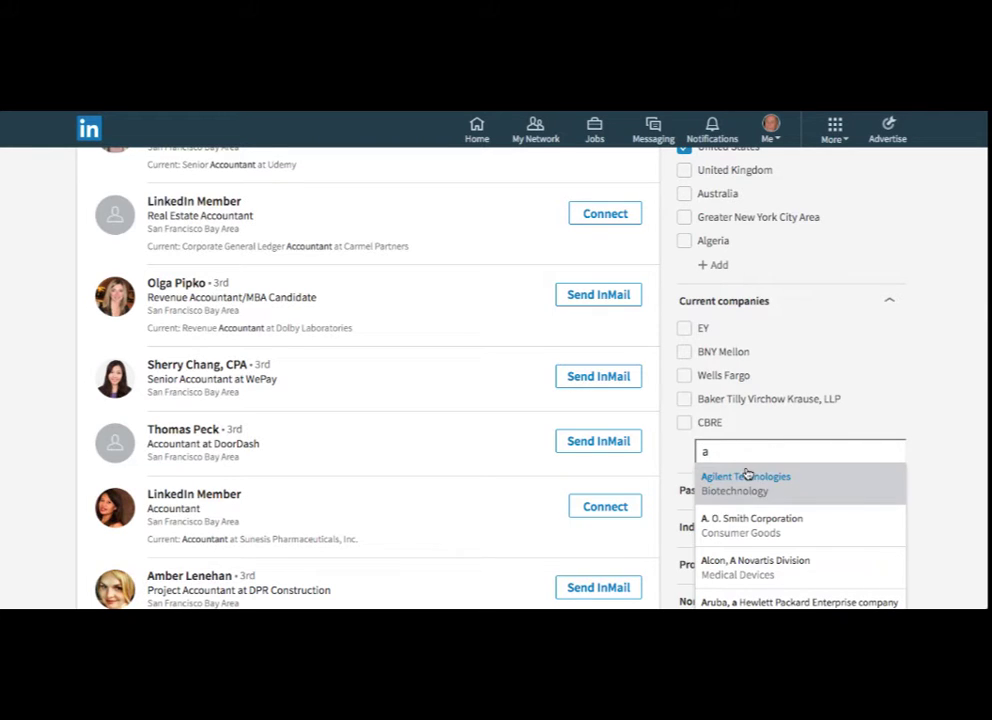
pyautogui.scroll(-2, 772, 536)
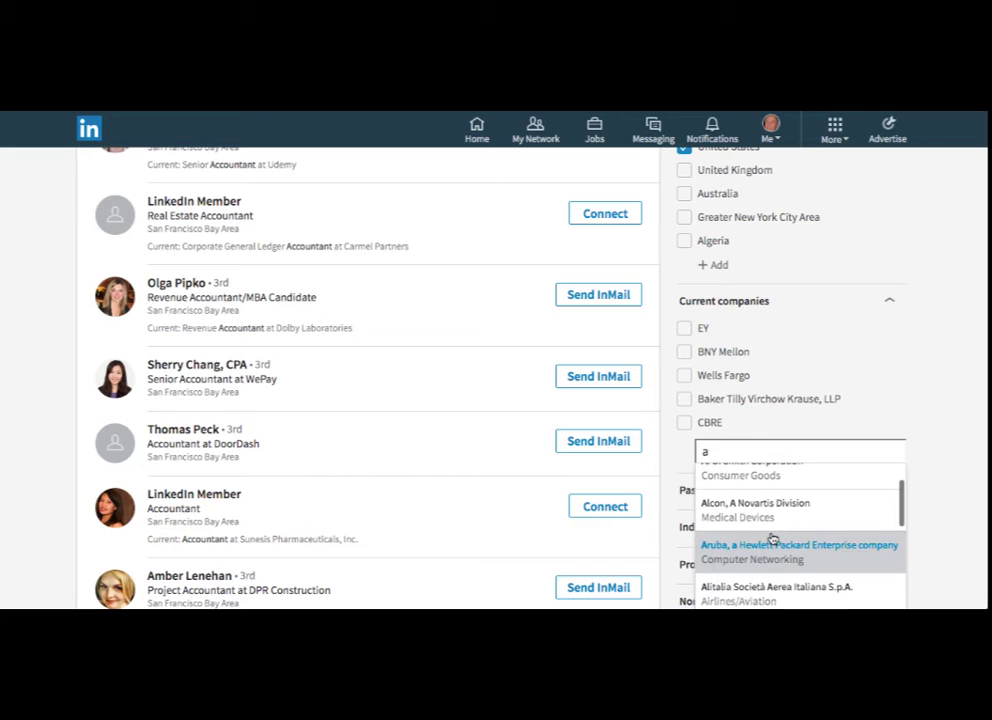
pyautogui.scroll(-3, 770, 538)
pyautogui.scroll(4, 770, 536)
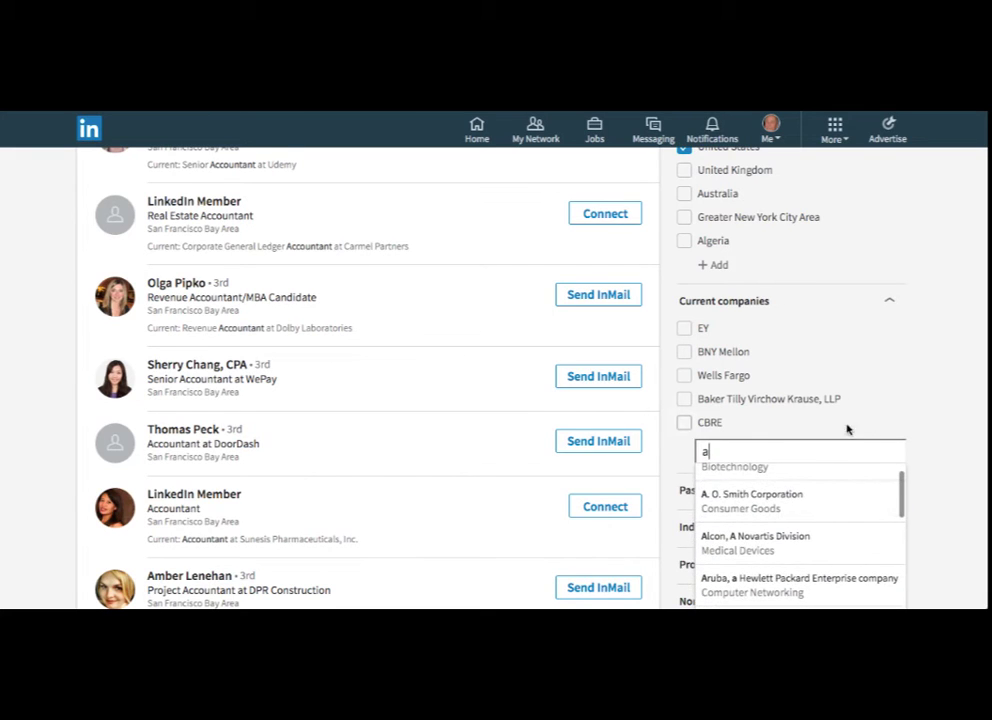
pyautogui.click(866, 422)
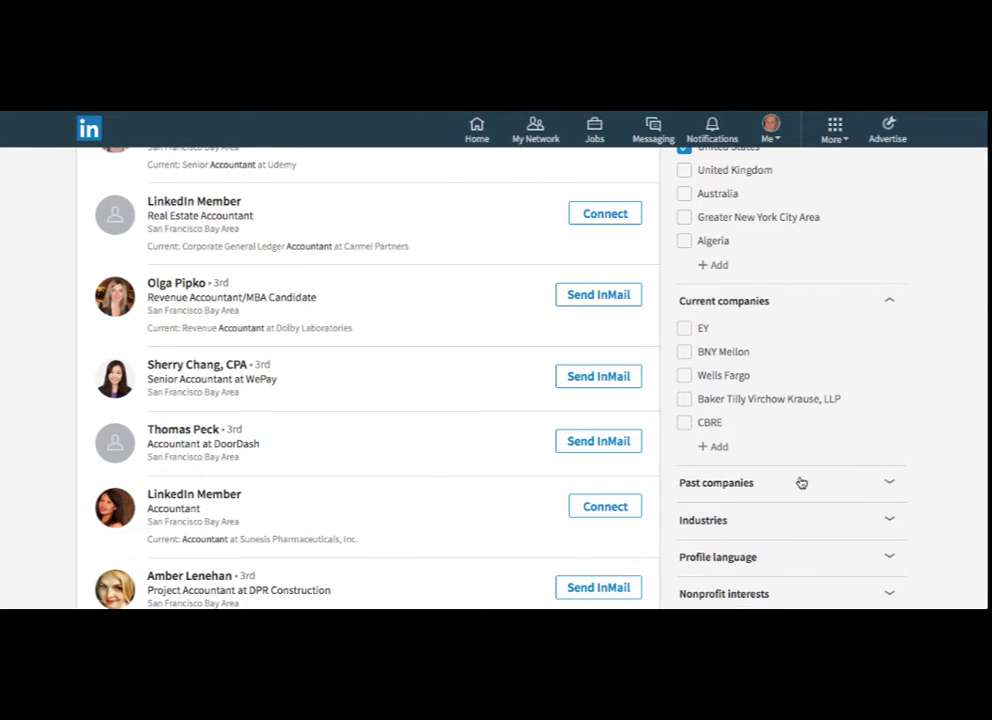
# View the suggested options of the Past companies filter and collapse the group again
pyautogui.scroll(-1, 799, 480)
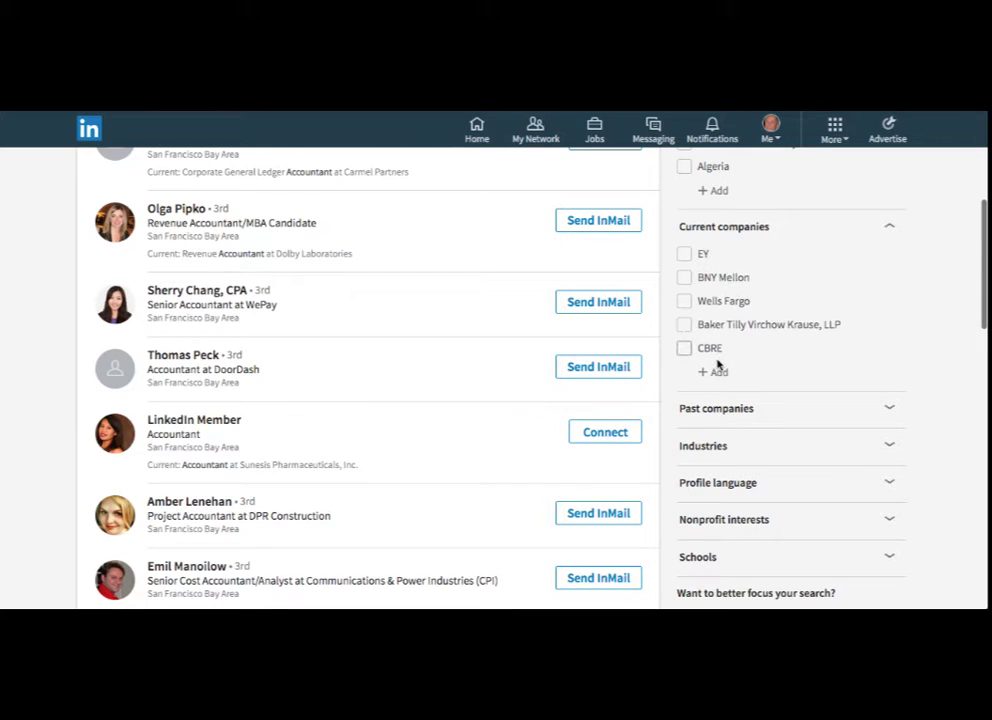
pyautogui.click(736, 410)
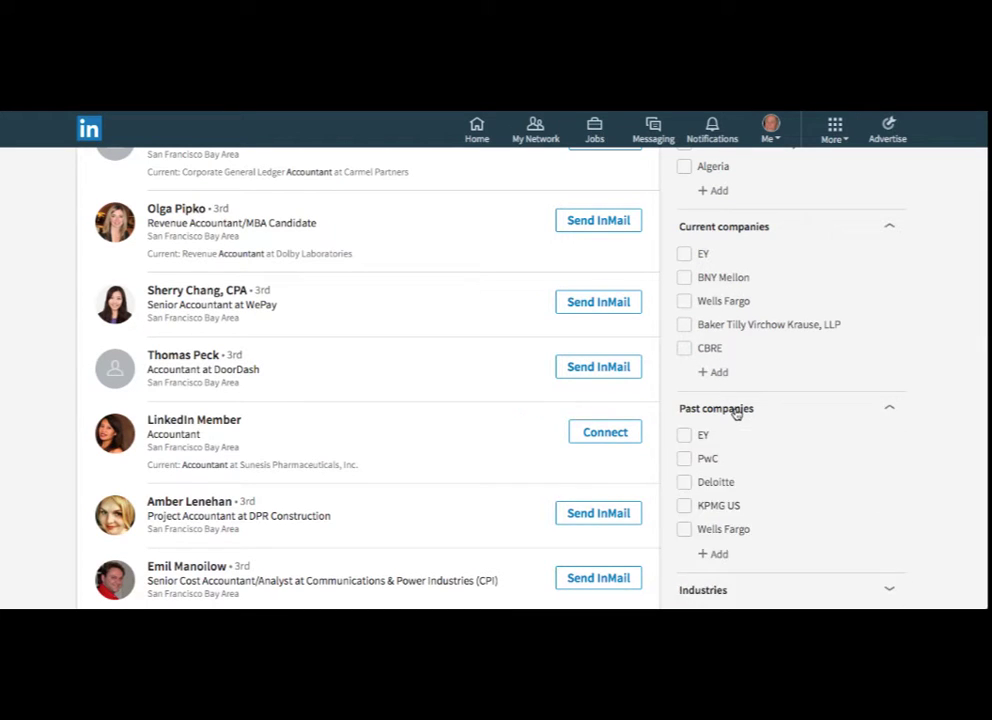
pyautogui.click(736, 410)
# Expand the Industries filter and look up industry suggestions for "avi", dismissing them without adding one
pyautogui.click(689, 450)
pyautogui.scroll(-2, 777, 485)
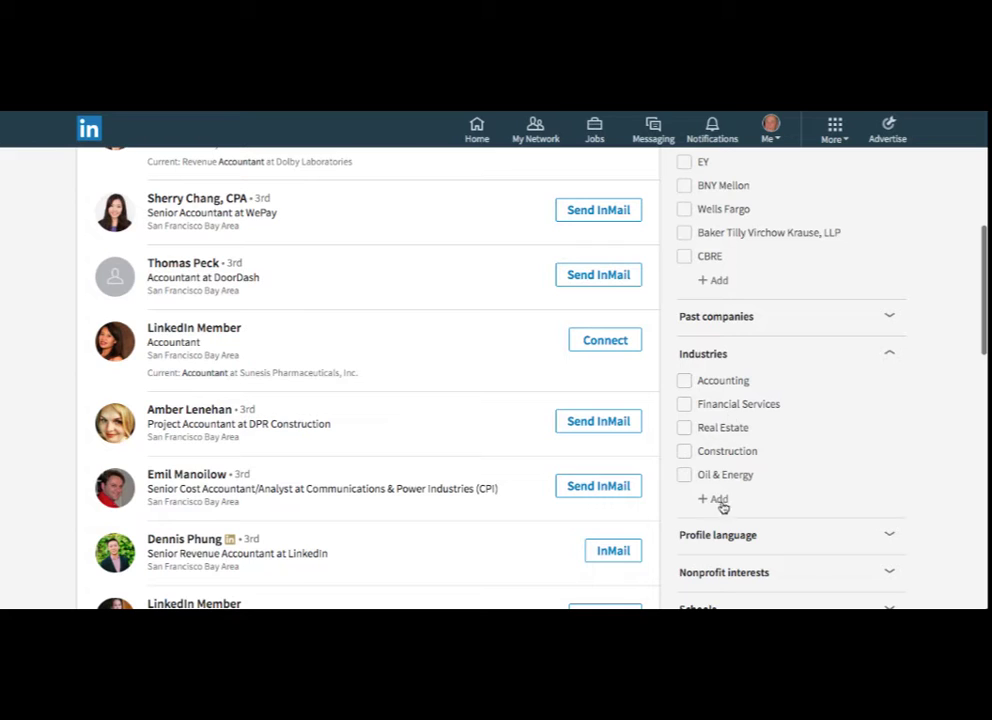
pyautogui.click(717, 499)
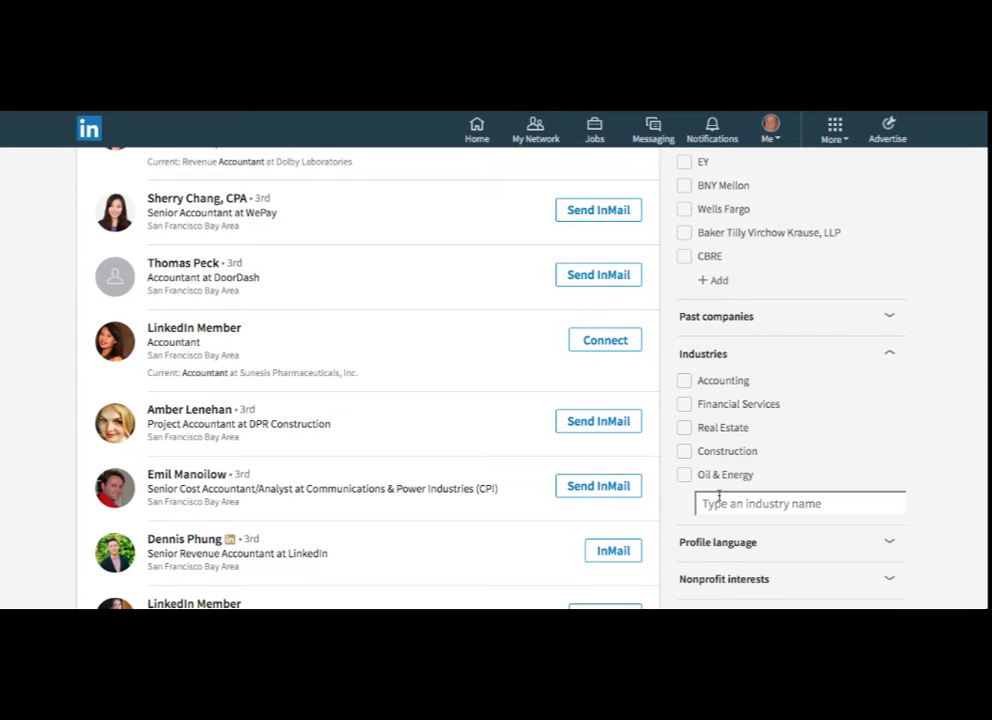
pyautogui.write('avi')
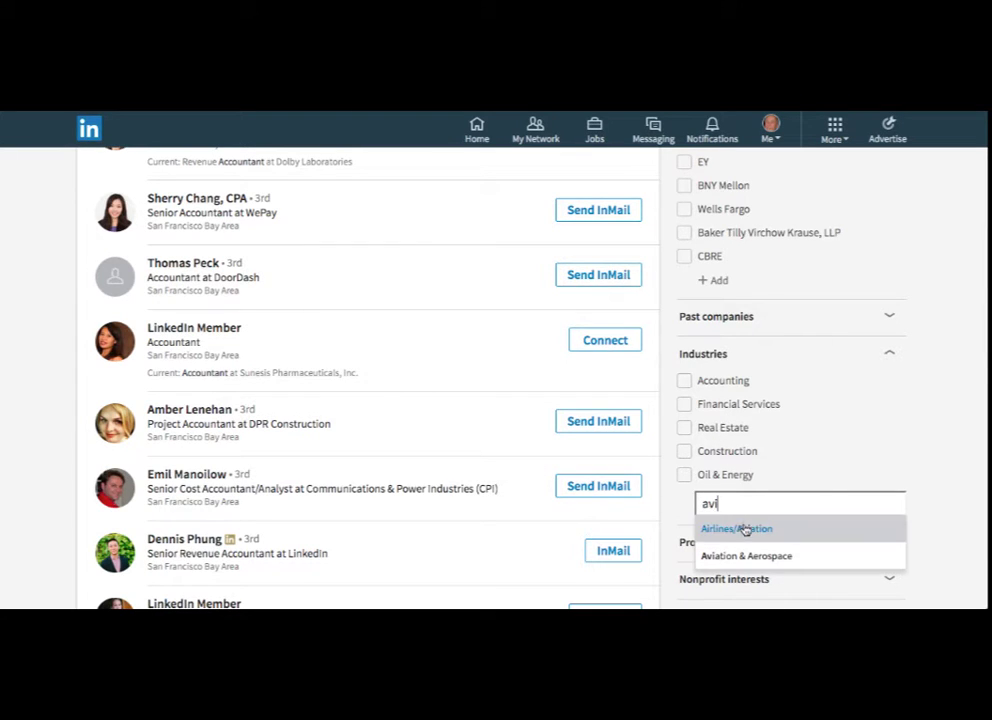
pyautogui.click(838, 528)
pyautogui.scroll(-1, 942, 505)
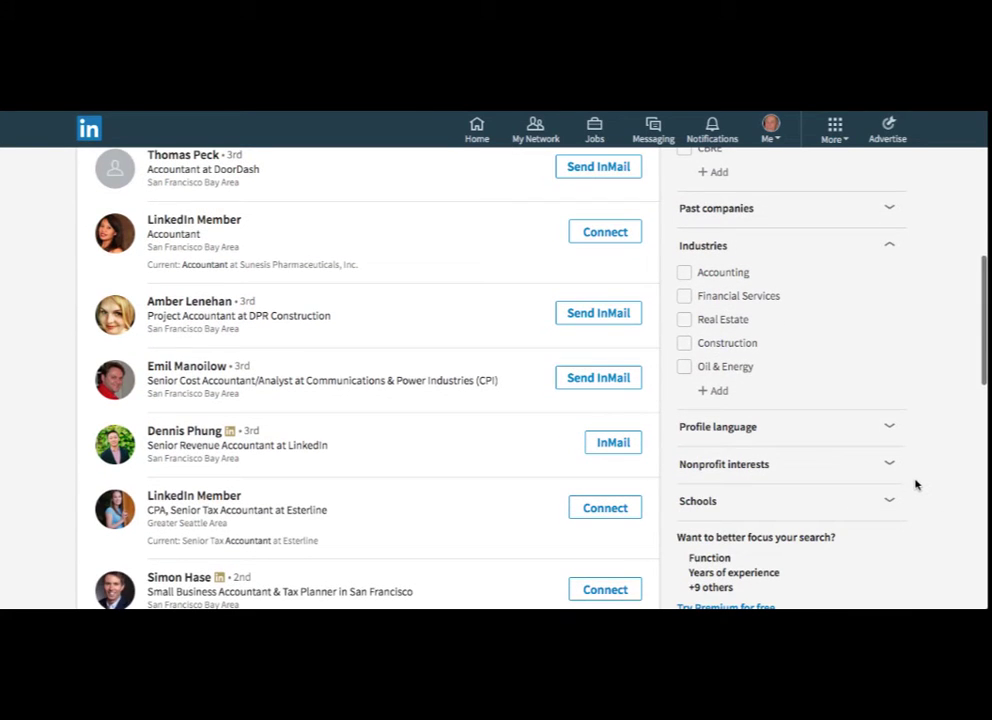
# Open the Premium trial plans and compare the features and prices of the Business and Sales plans
pyautogui.scroll(-1, 915, 485)
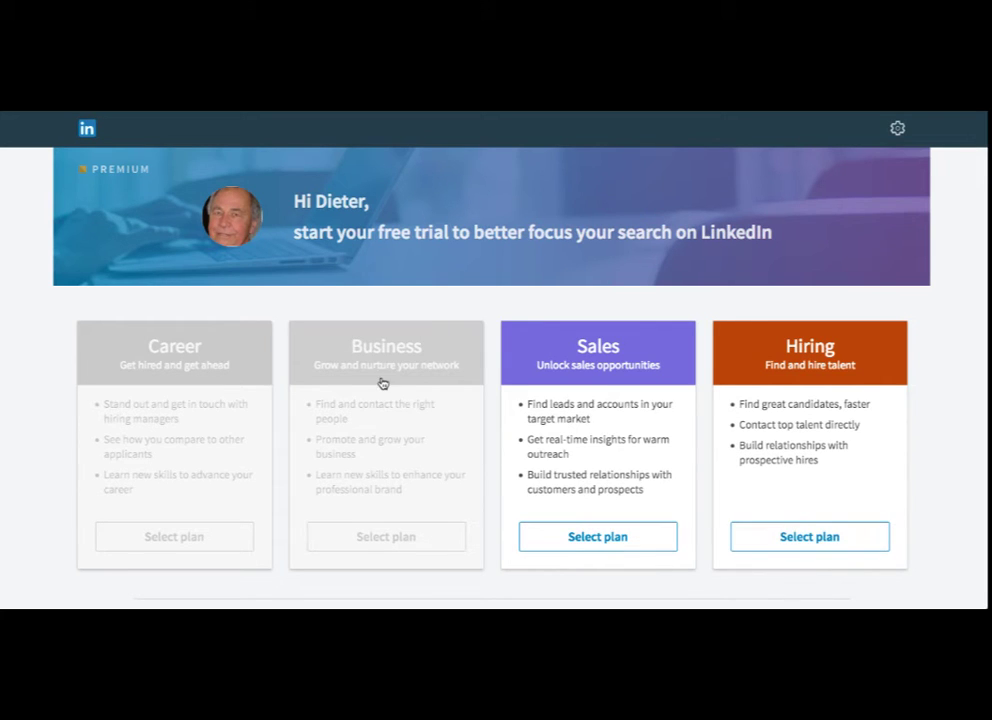
pyautogui.scroll(-2, 375, 373)
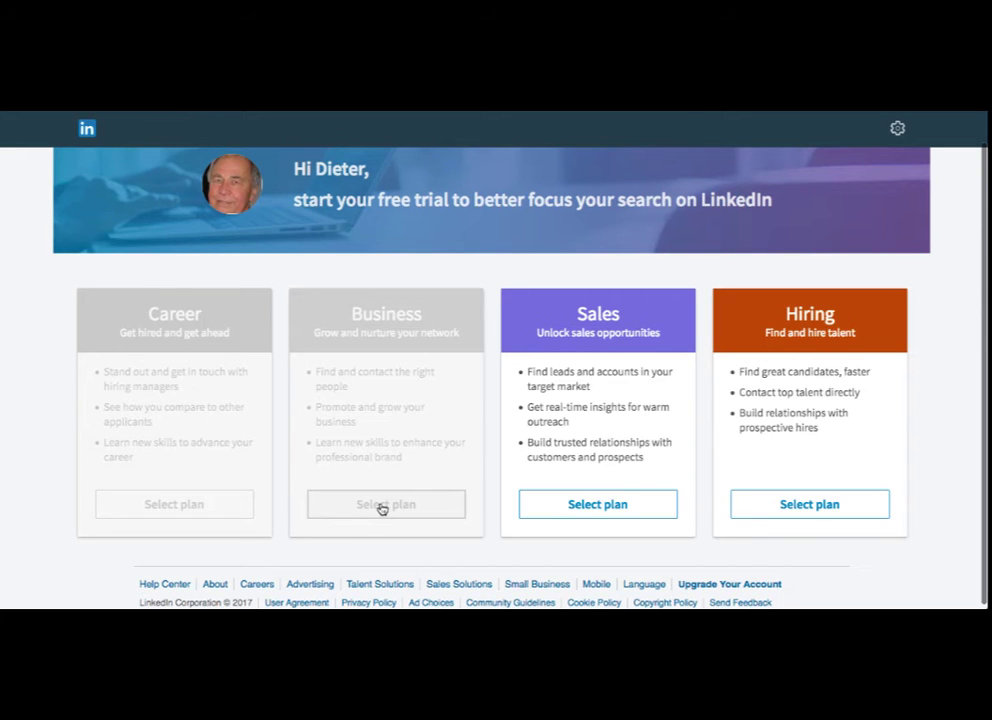
pyautogui.click(380, 505)
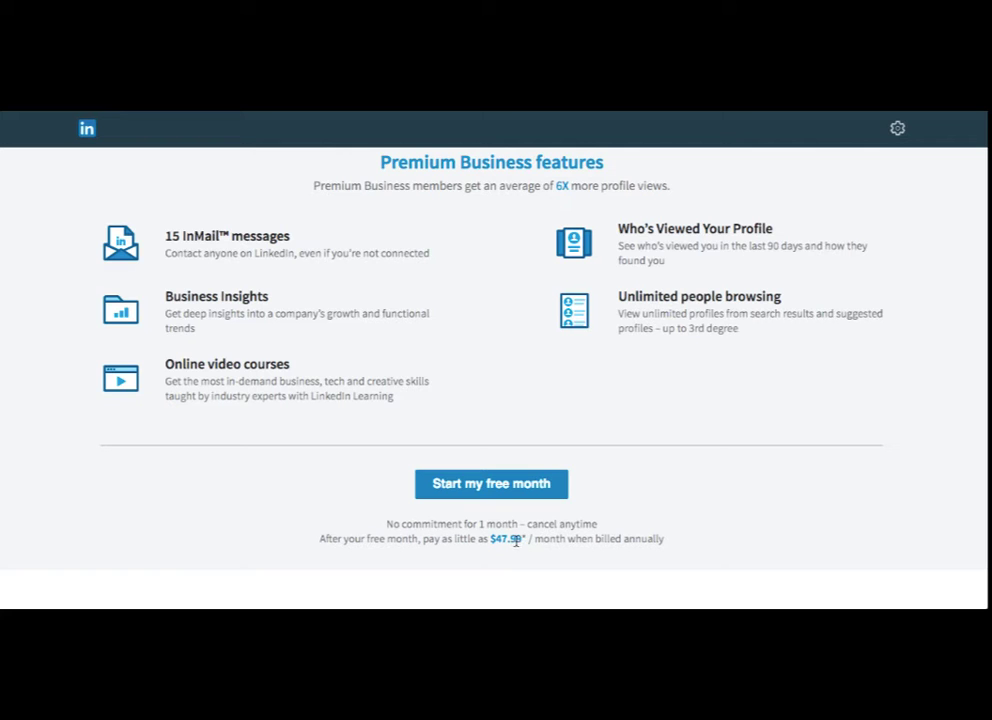
pyautogui.scroll(5, 500, 530)
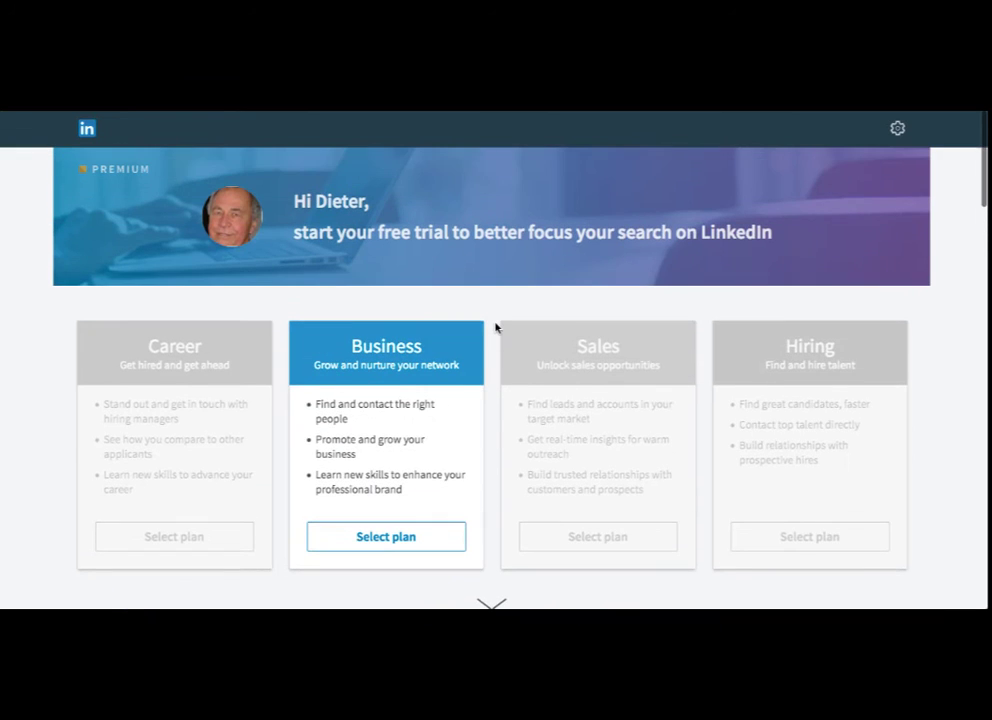
pyautogui.click(594, 539)
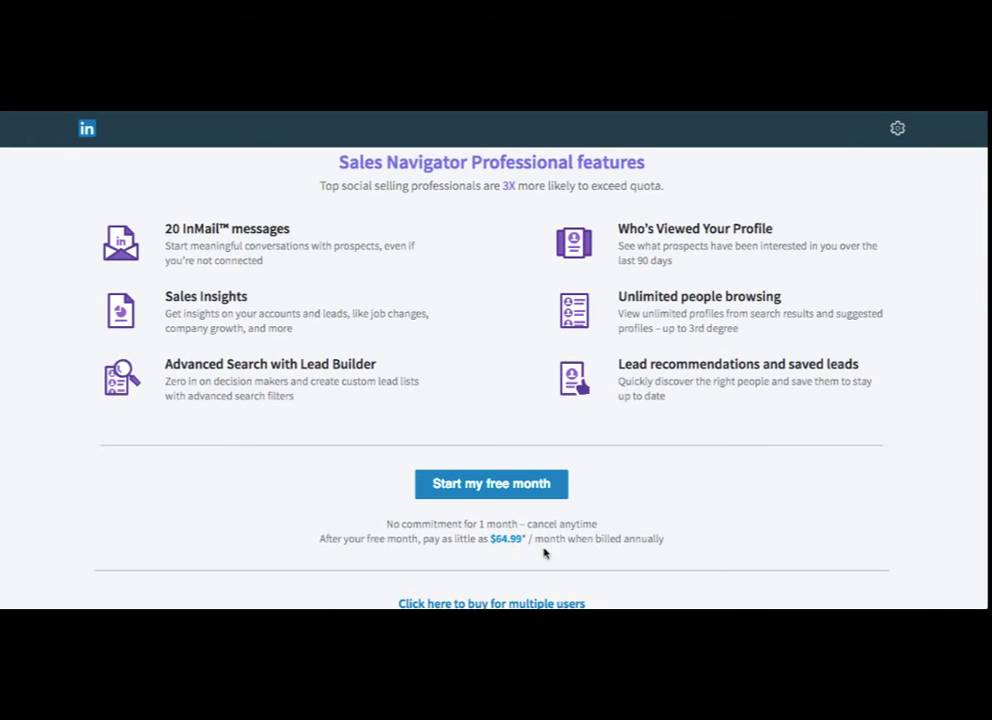
pyautogui.scroll(5, 518, 532)
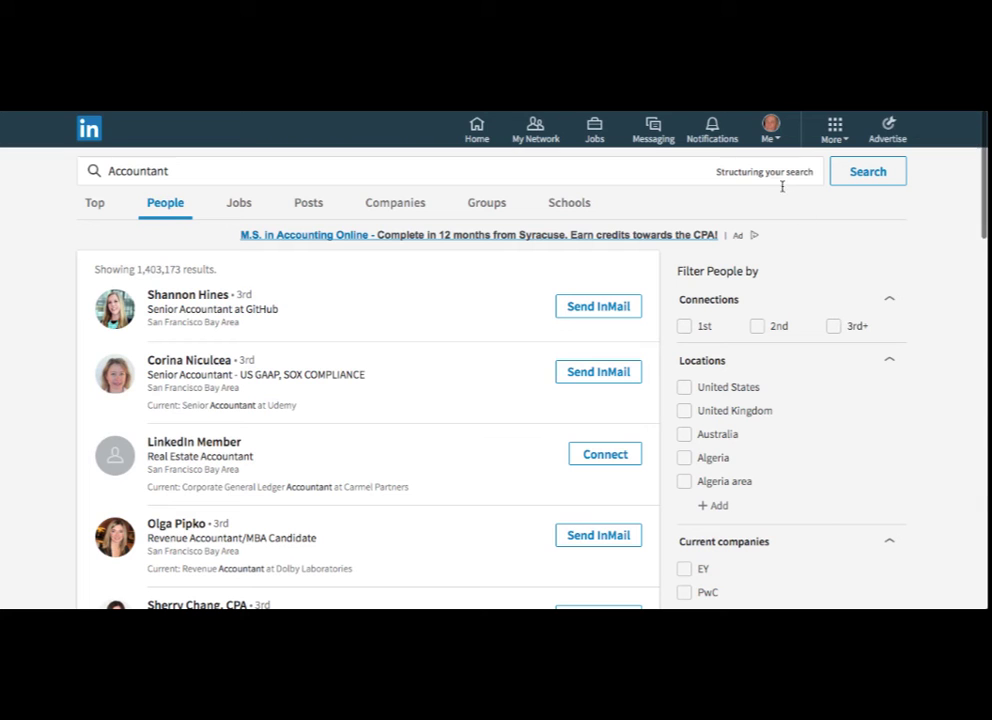
pyautogui.scroll(-5, 771, 402)
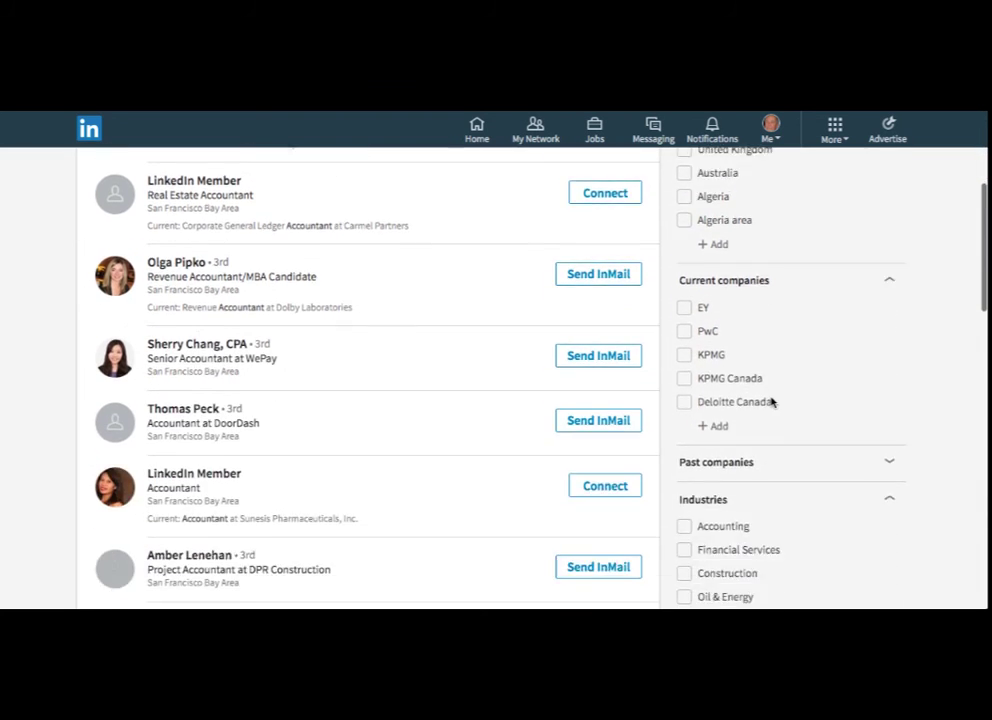
pyautogui.scroll(-2, 771, 402)
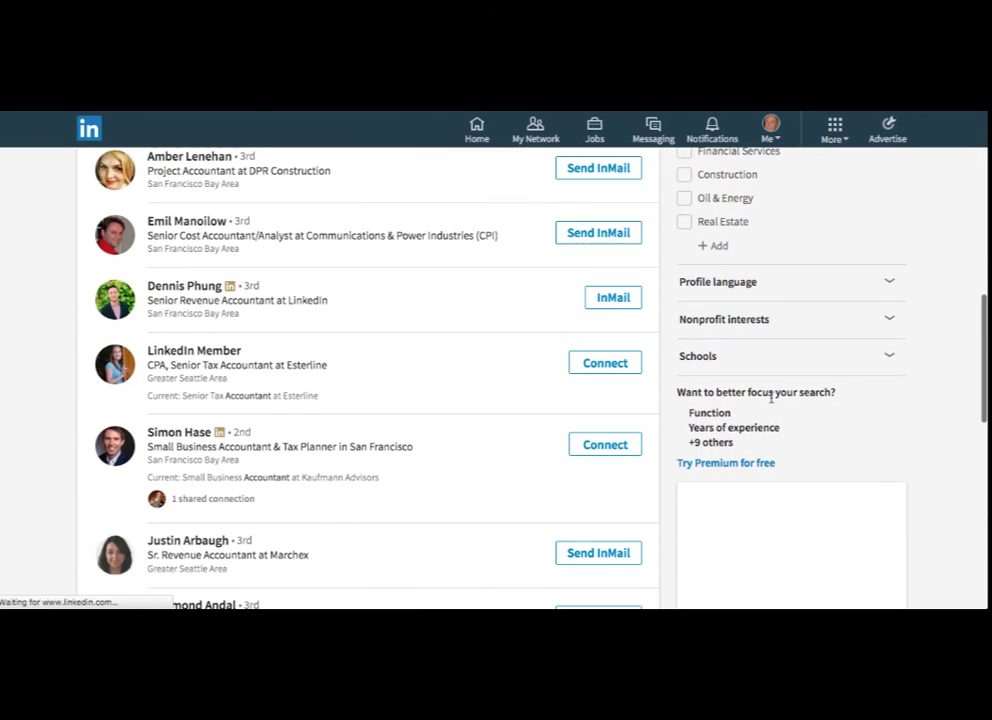
pyautogui.scroll(3, 810, 465)
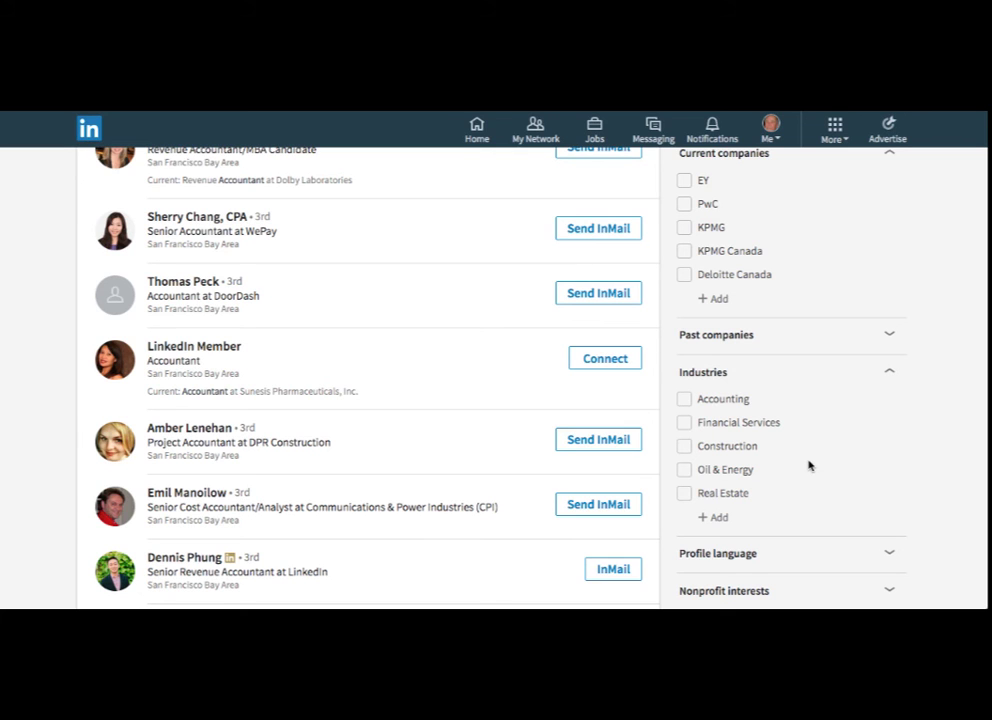
pyautogui.scroll(5, 810, 465)
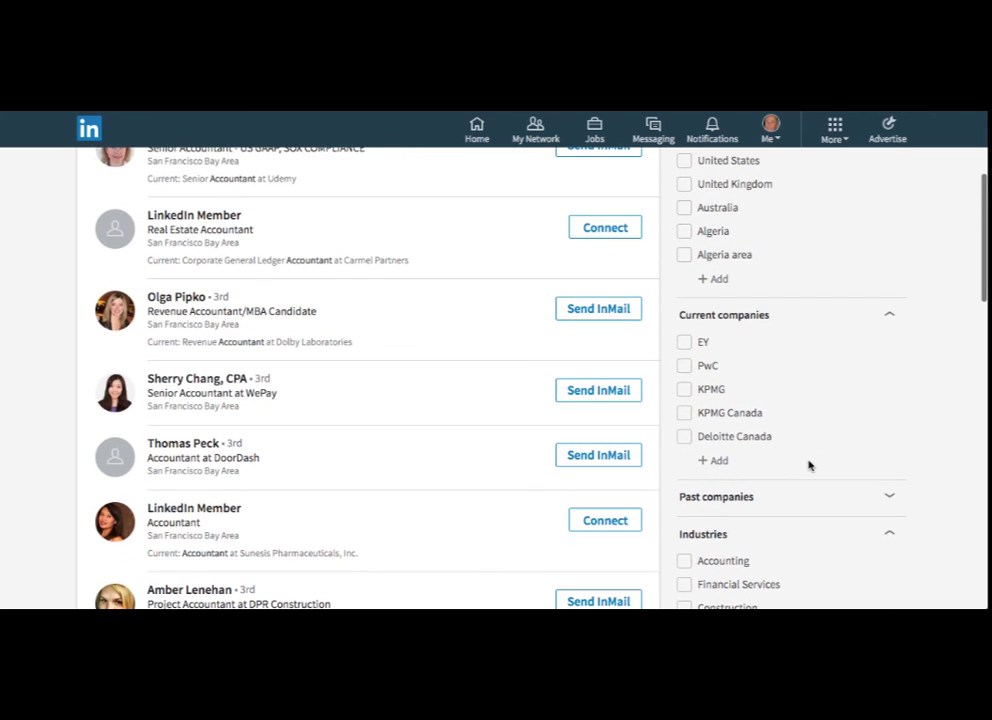